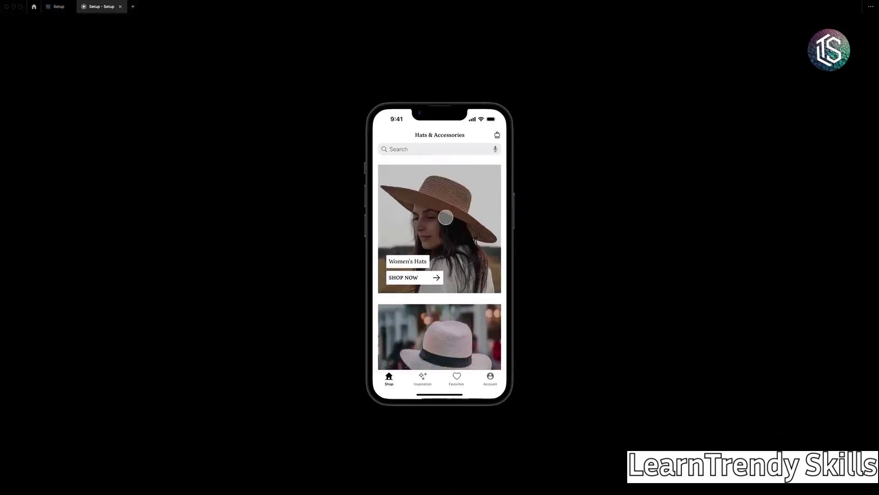
pyautogui.scroll(-4, 446, 217)
# - Scroll the shop home feed and browse the Countryside hat's product page
pyautogui.click(403, 306)
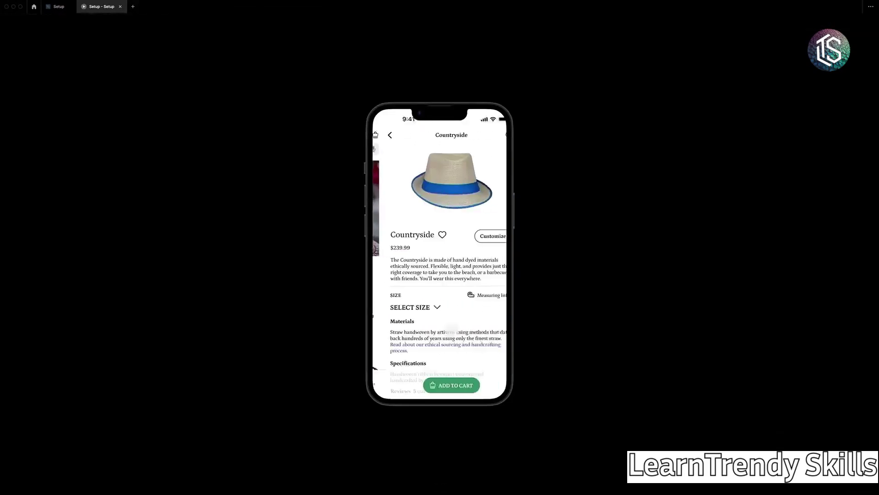
pyautogui.moveTo(457, 334); pyautogui.dragTo(458, 197)
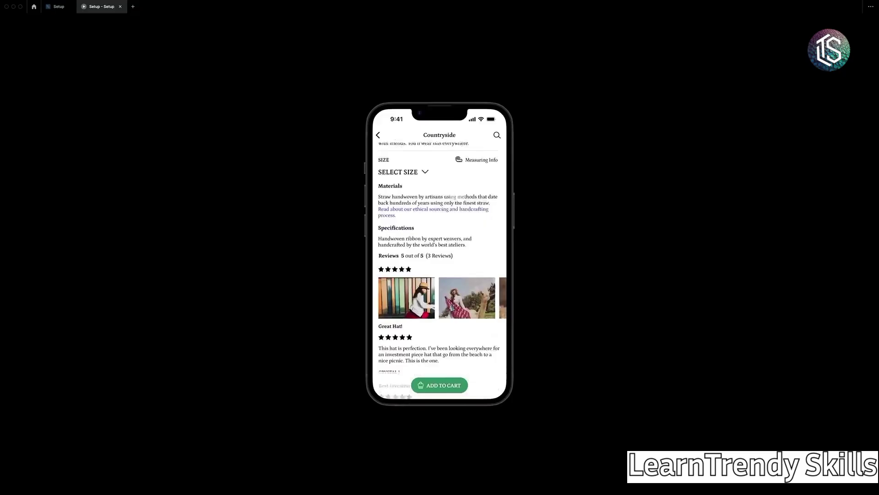
# - Go back to the Hats & Accessories home feed and return to the Setup design file
pyautogui.scroll(5, 440, 270)
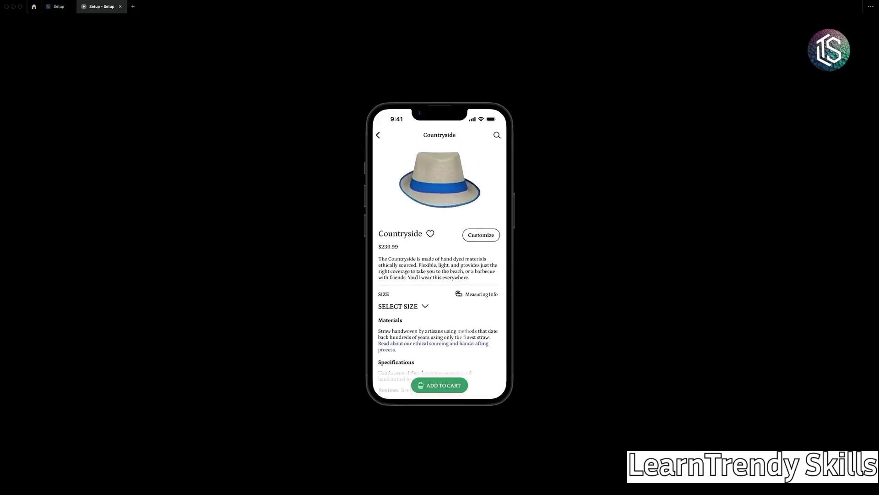
pyautogui.click(378, 135)
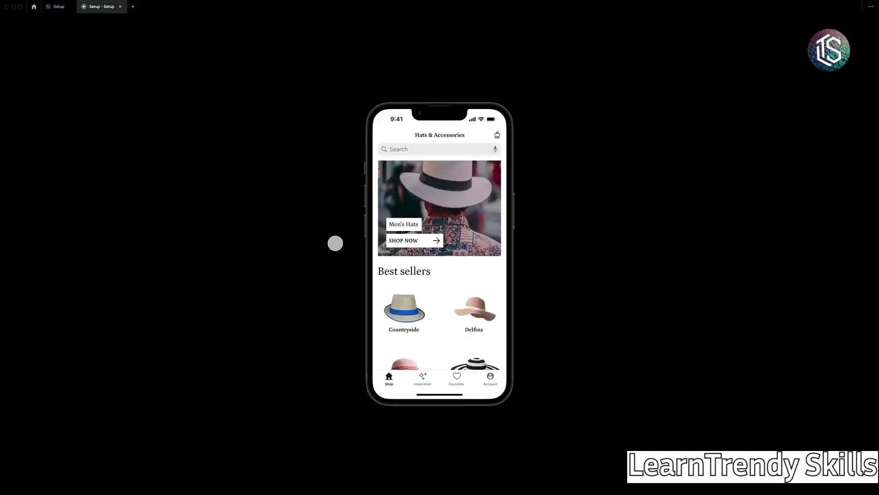
pyautogui.hotkey('ctrl', 'shift', 'Tab')
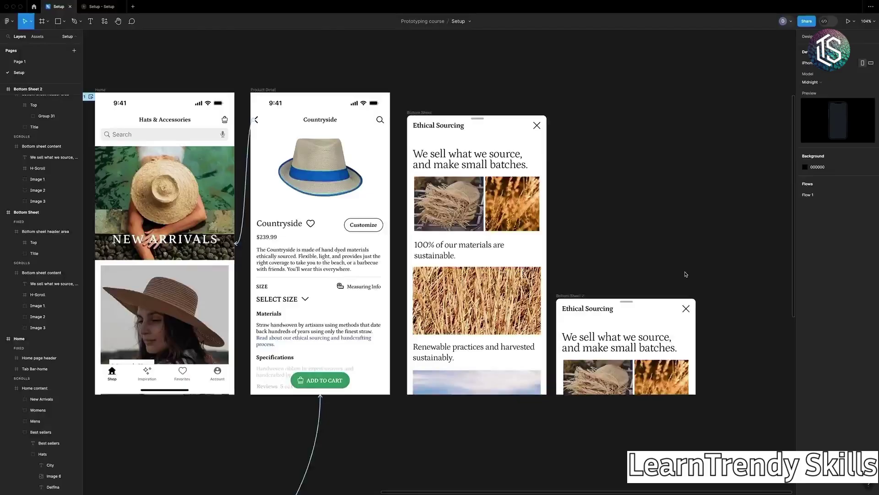
# - Select the Product Detail frame's content layer
pyautogui.click(362, 341)
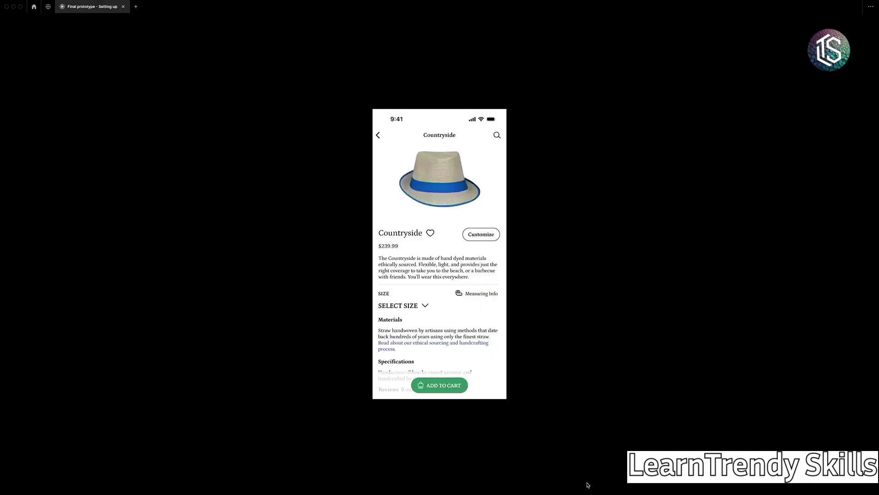
# - Open the Ethical Sourcing sheet, drag it nearly full height, scroll it, and swipe its carousel
pyautogui.click(476, 344)
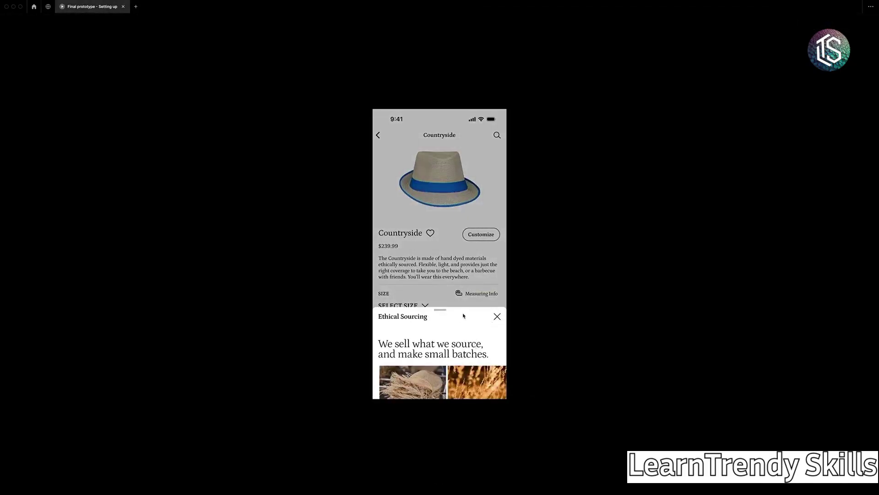
pyautogui.moveTo(448, 311); pyautogui.dragTo(446, 290)
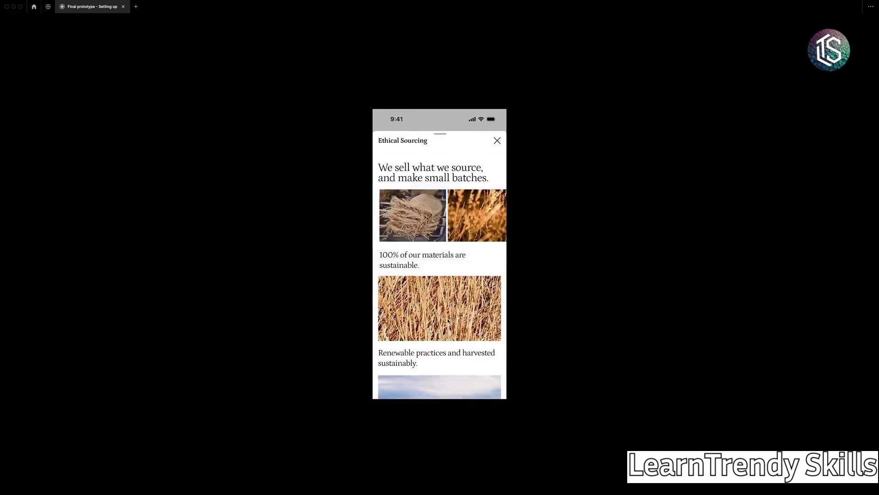
pyautogui.scroll(-5, 447, 320)
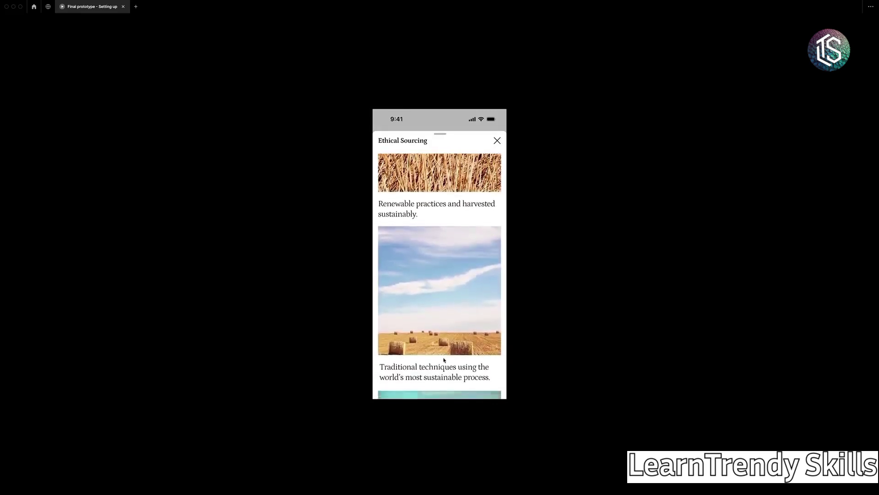
pyautogui.scroll(-3, 443, 360)
pyautogui.scroll(3, 462, 344)
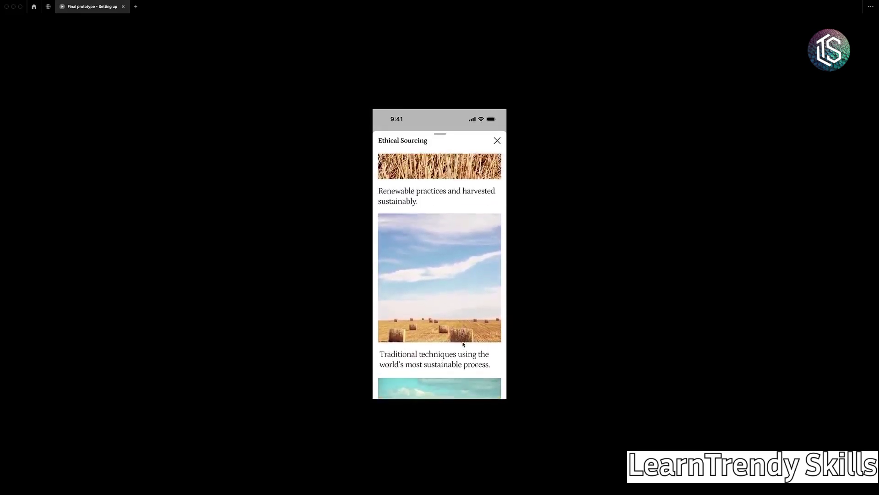
pyautogui.scroll(8, 463, 344)
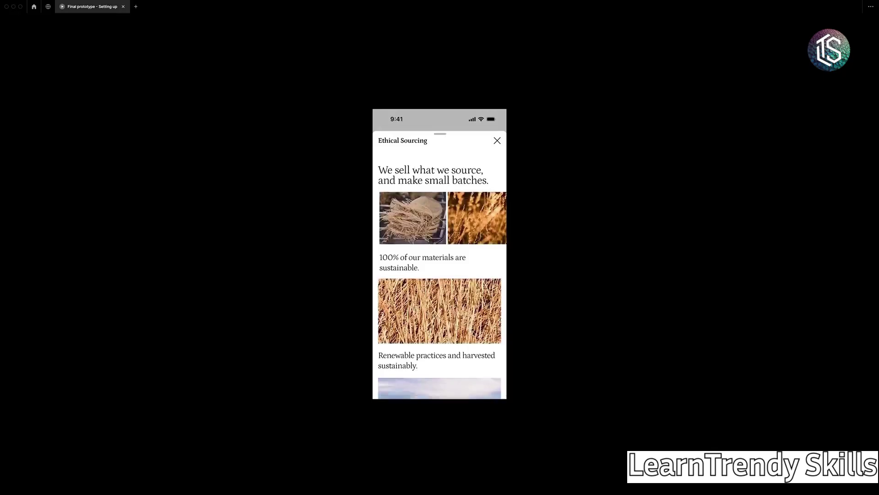
pyautogui.moveTo(482, 218)
pyautogui.mouseDown()
pyautogui.moveTo(404, 216)
pyautogui.moveTo(484, 221)
pyautogui.mouseUp()
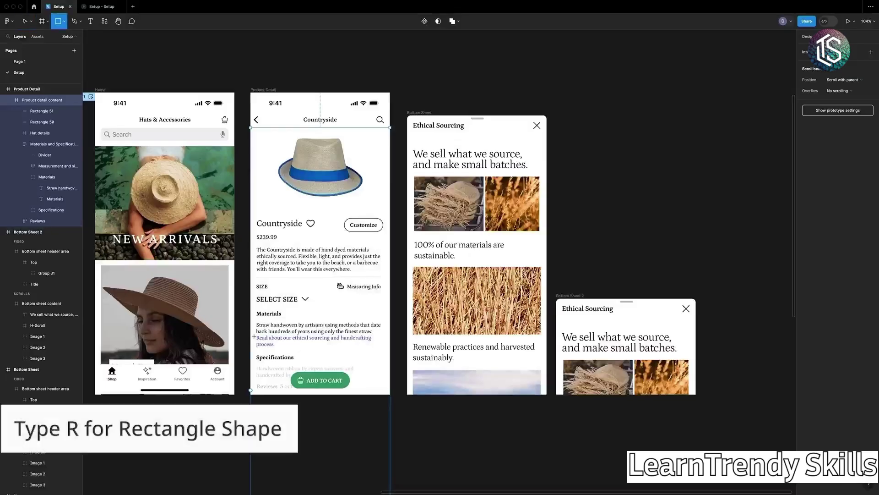
# - Draw a rectangle over the ethical sourcing link and remove its fill to make it transparent
pyautogui.moveTo(252, 335); pyautogui.dragTo(389, 350)
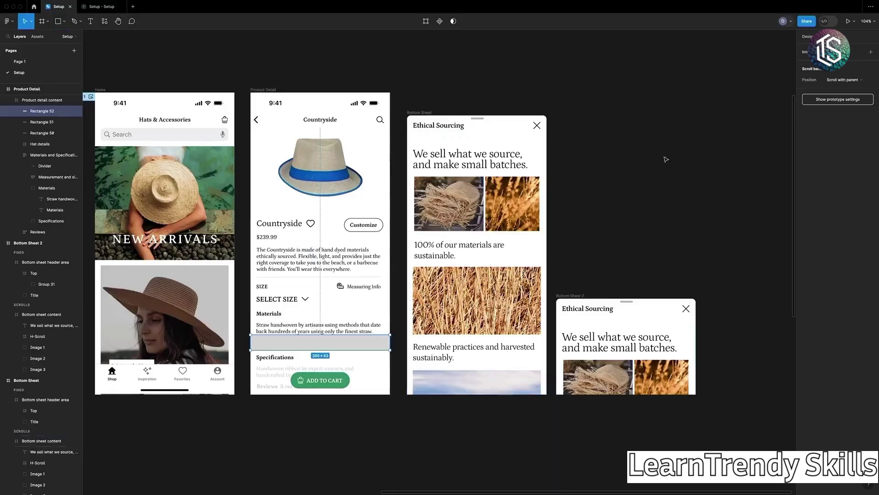
pyautogui.click(808, 37)
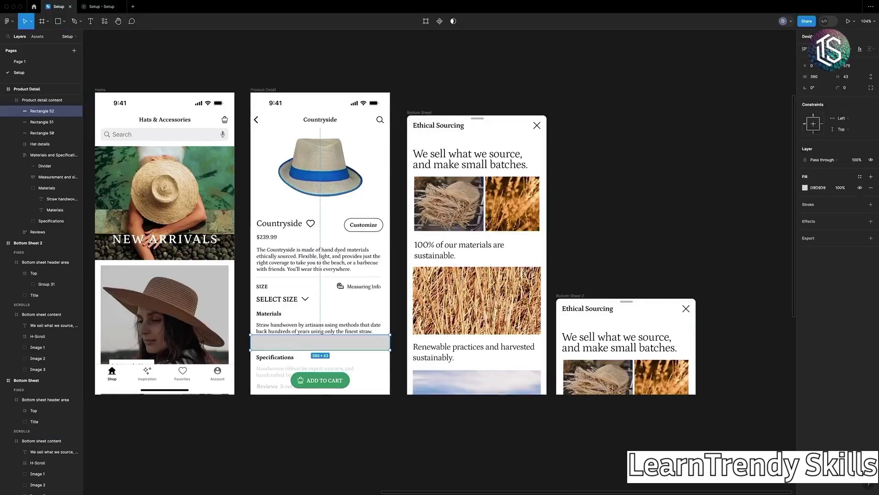
pyautogui.click(872, 188)
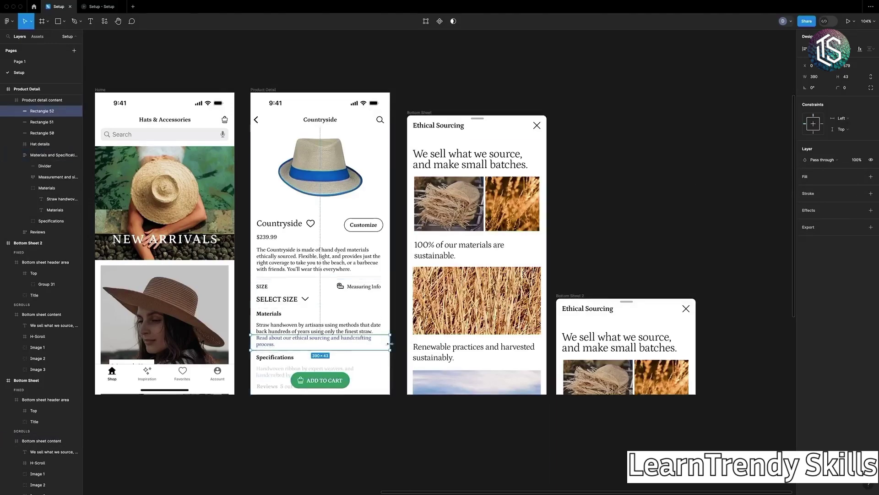
pyautogui.click(824, 37)
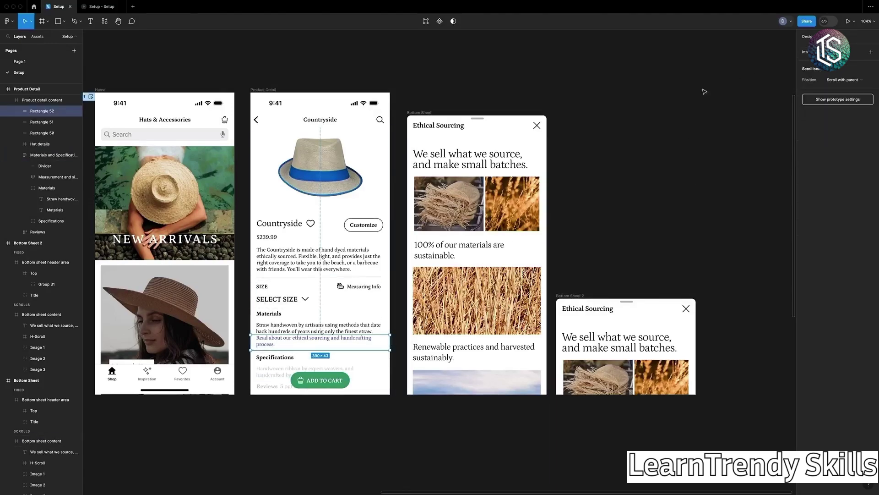
# - Connect the hotspot to Bottom Sheet 2 as an Open overlay with an upward Move in
pyautogui.moveTo(390, 342); pyautogui.dragTo(557, 347)
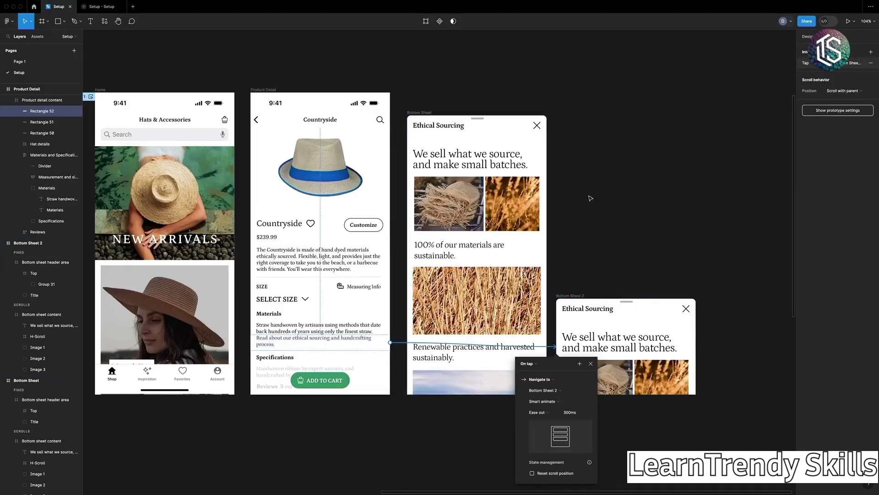
pyautogui.click(552, 379)
pyautogui.click(550, 448)
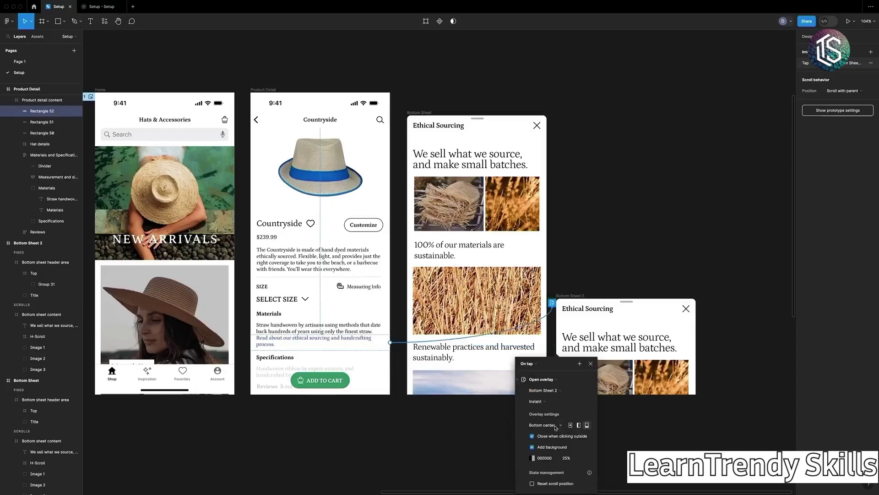
pyautogui.click(552, 401)
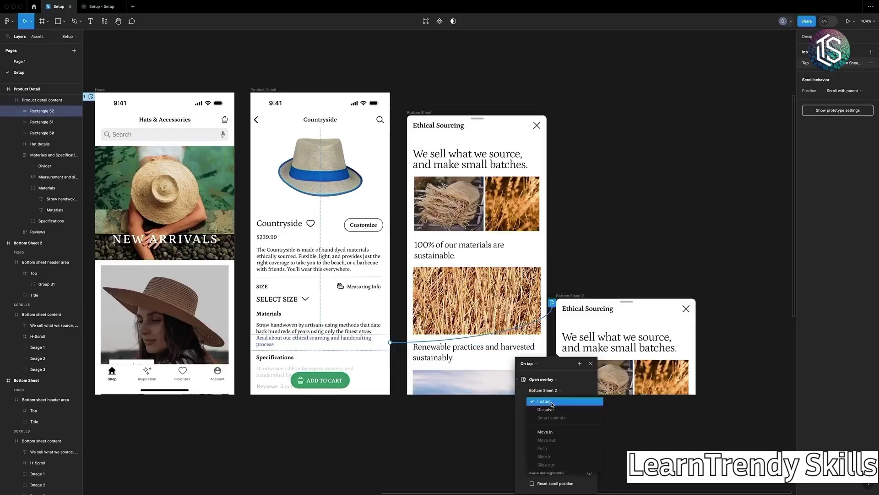
pyautogui.click(552, 432)
pyautogui.click(590, 401)
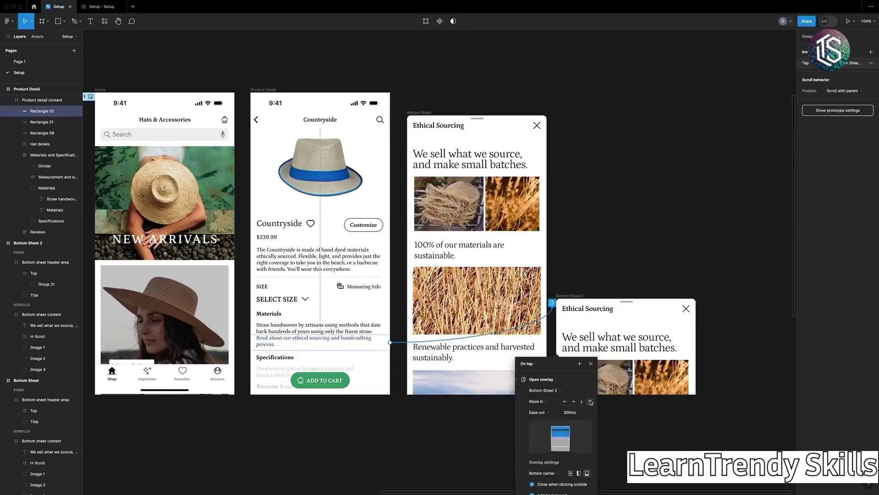
pyautogui.moveTo(563, 364); pyautogui.dragTo(546, 299)
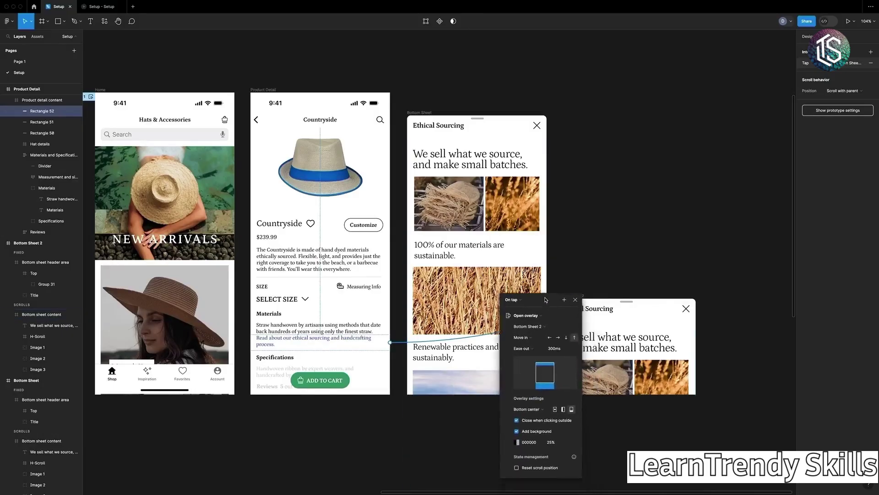
# - Keep the overlay at Bottom center, closing on outside click, with a 25% black background
pyautogui.click(536, 410)
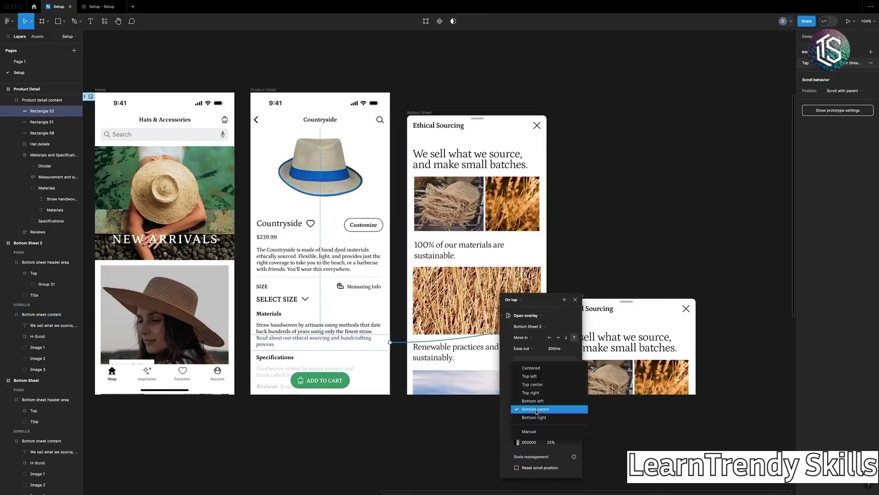
pyautogui.click(536, 409)
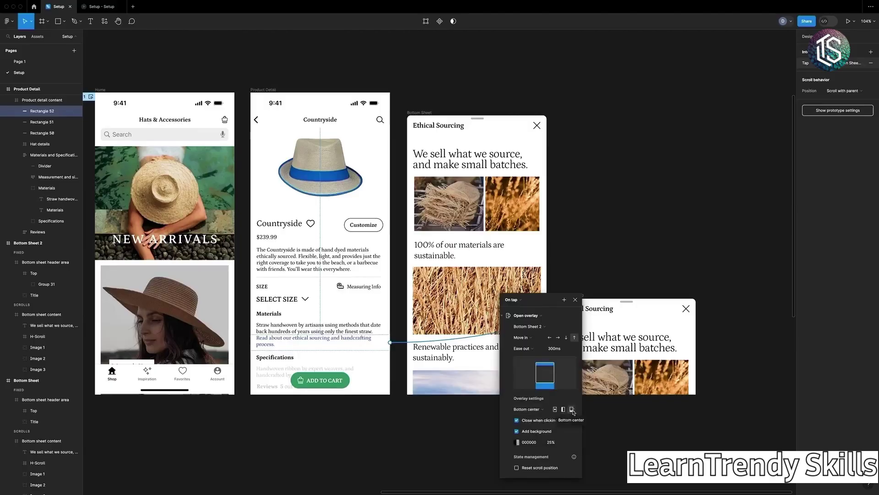
pyautogui.click(516, 420)
pyautogui.click(516, 431)
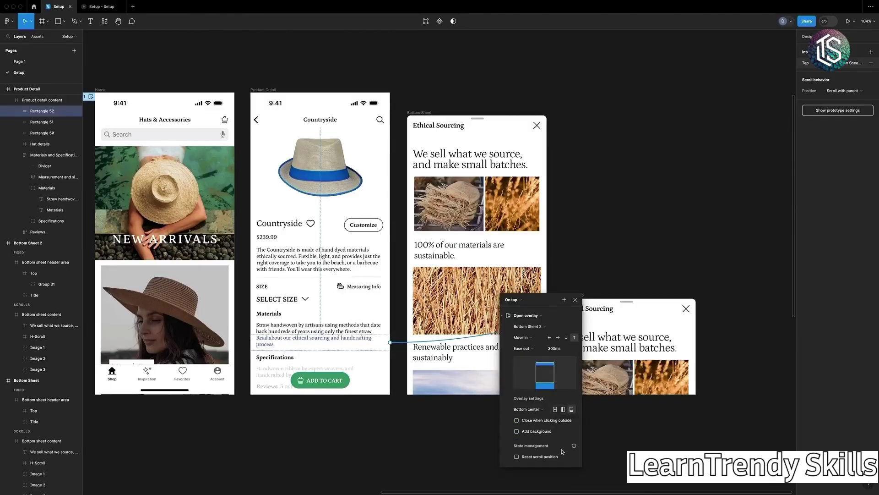
pyautogui.click(517, 420)
pyautogui.click(517, 432)
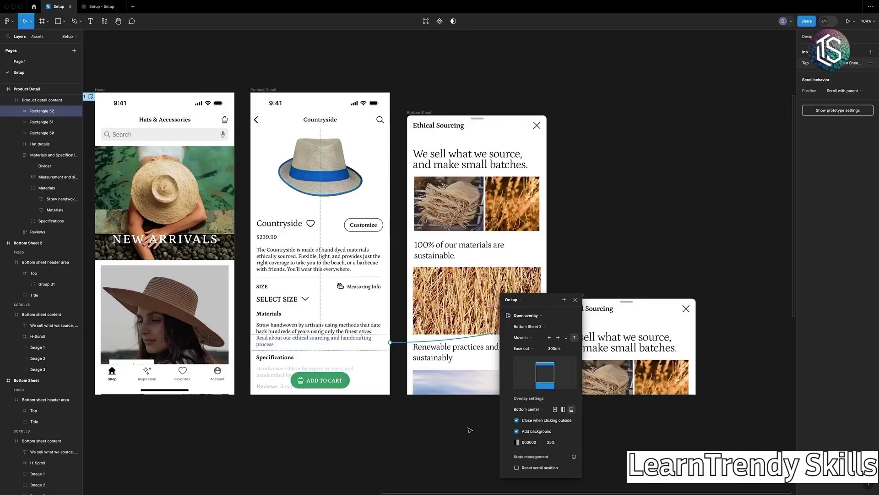
# - Preview from the Countryside screen, open the Ethical Sourcing sheet, then close it
pyautogui.press('super+alt+Return')
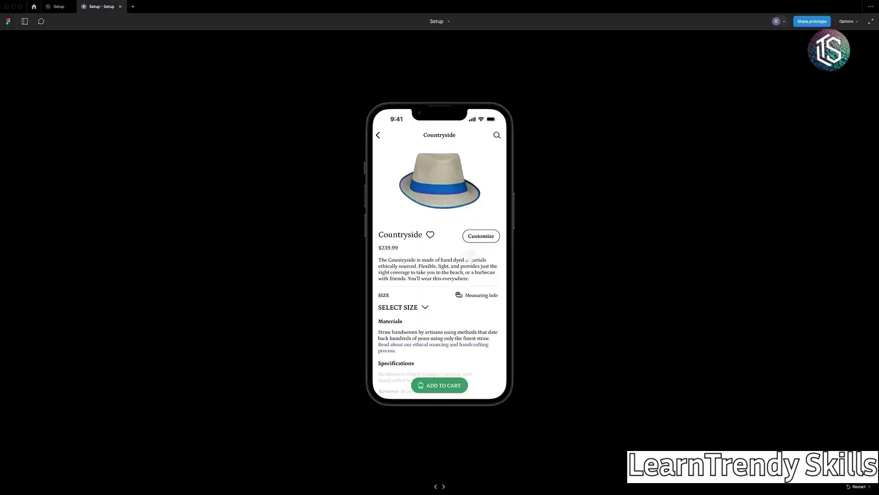
pyautogui.click(435, 344)
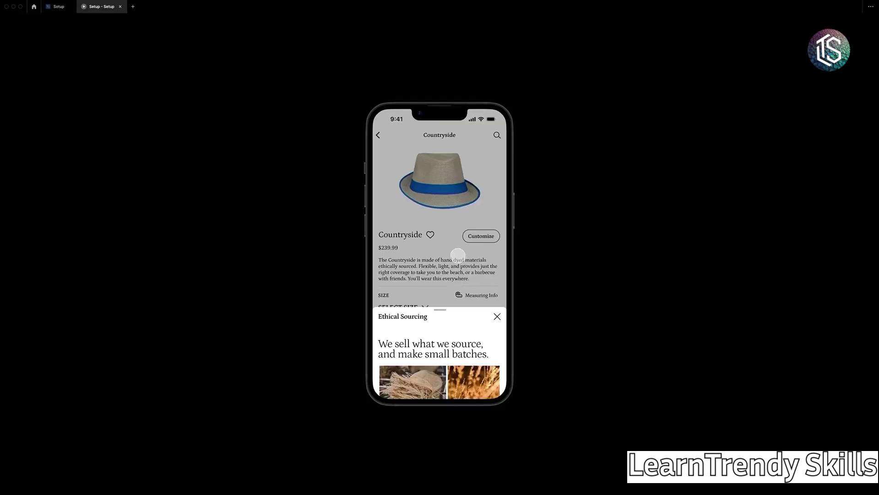
pyautogui.click(458, 268)
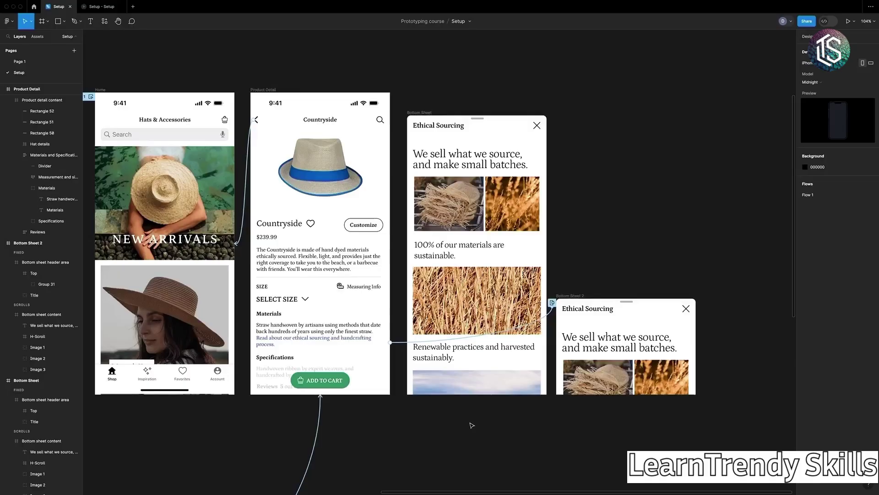
# - Set the sheets' H-Scroll image rows to overflow horizontally
pyautogui.click(270, 89)
pyautogui.click(648, 199)
pyautogui.click(624, 380)
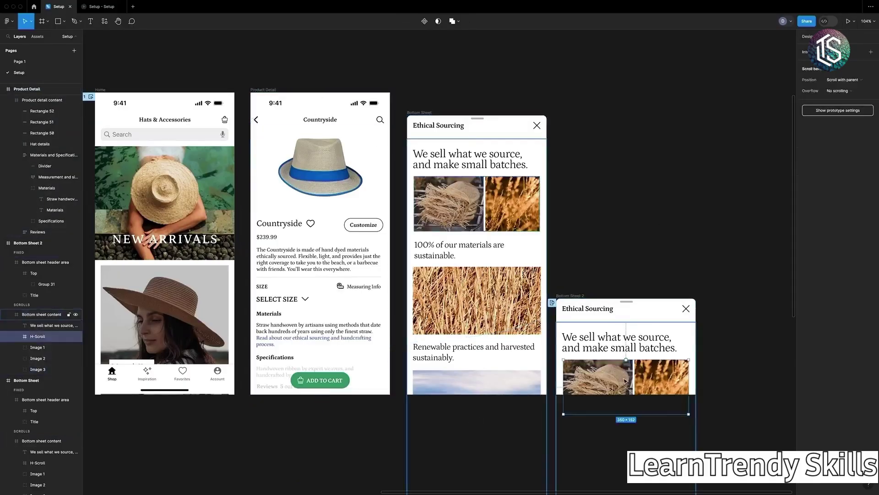
pyautogui.click(836, 92)
pyautogui.press('Escape')
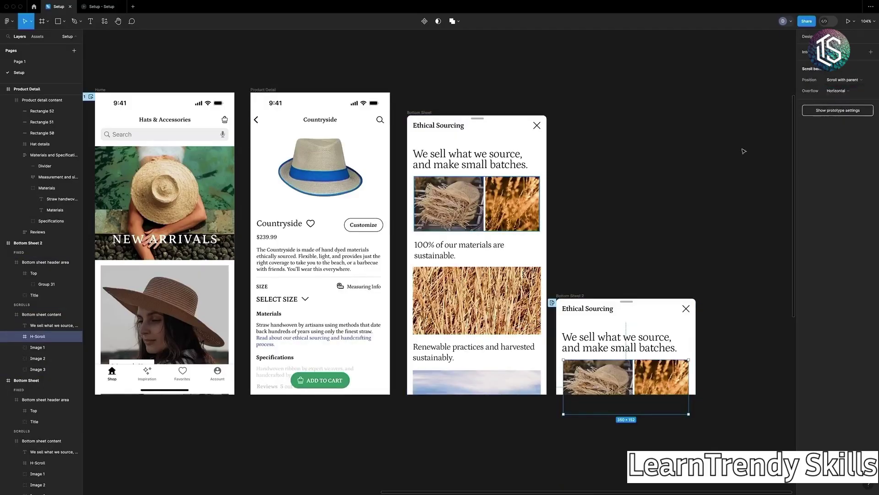
pyautogui.click(665, 214)
pyautogui.click(523, 203)
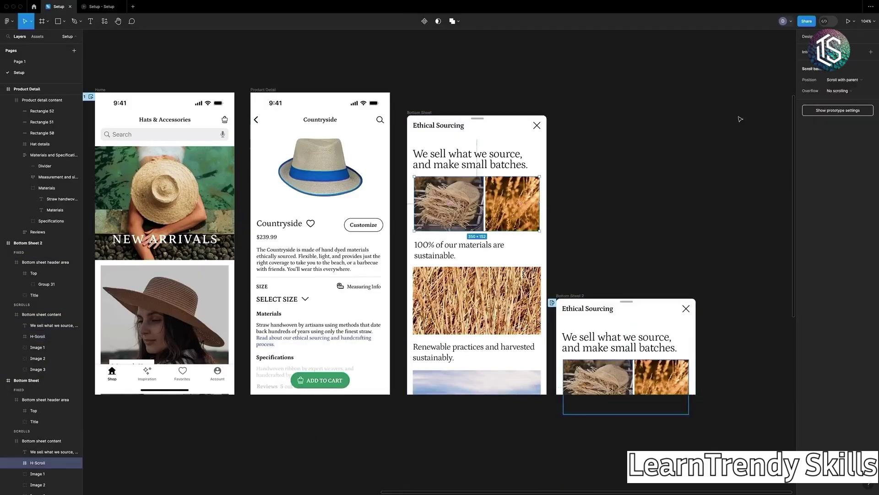
pyautogui.click(842, 90)
pyautogui.click(845, 99)
# - Preview from Product Detail, open the sheet and scroll its images sideways
pyautogui.click(655, 186)
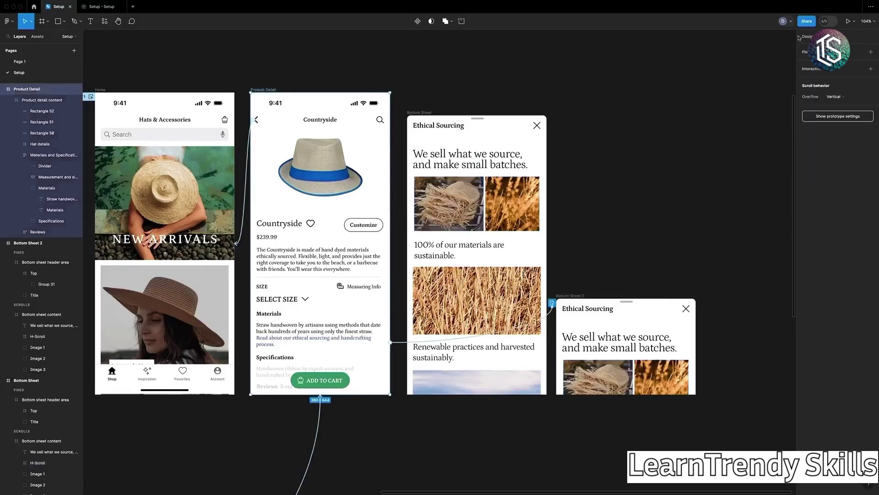
pyautogui.click(848, 21)
pyautogui.click(442, 348)
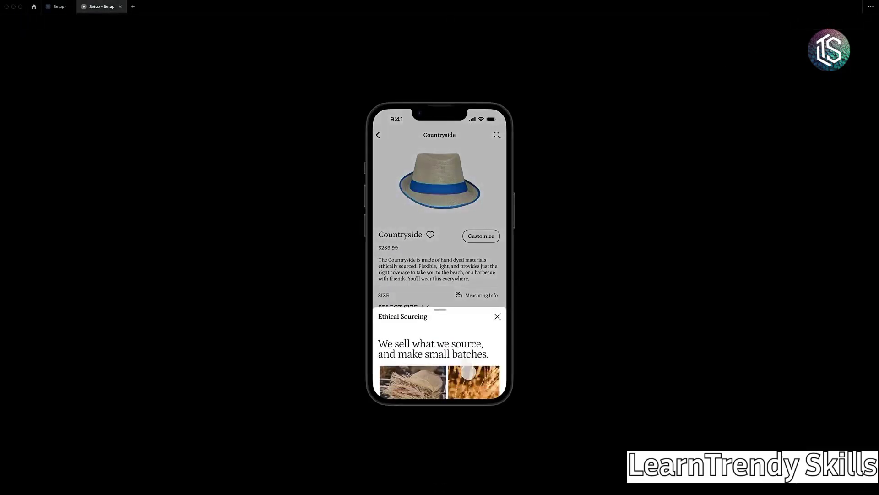
pyautogui.hscroll(-3, 415, 382)
pyautogui.hotkey('ctrl', 'shift', 'Tab')
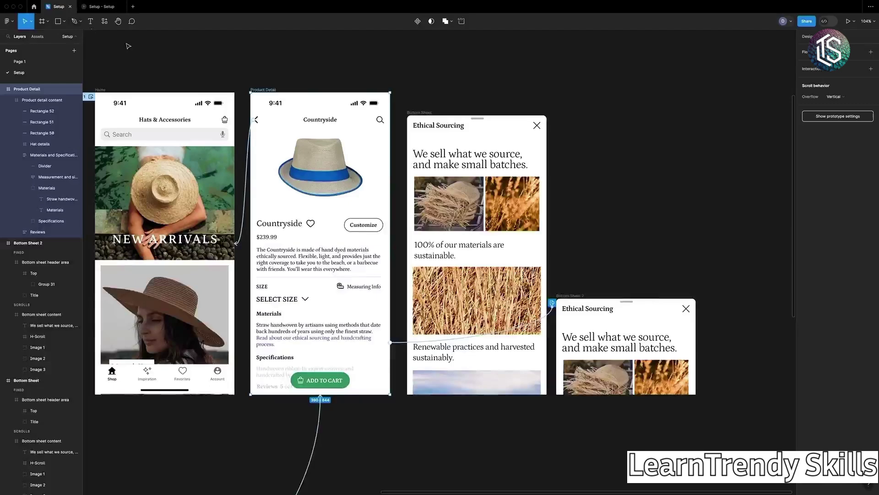
pyautogui.click(711, 207)
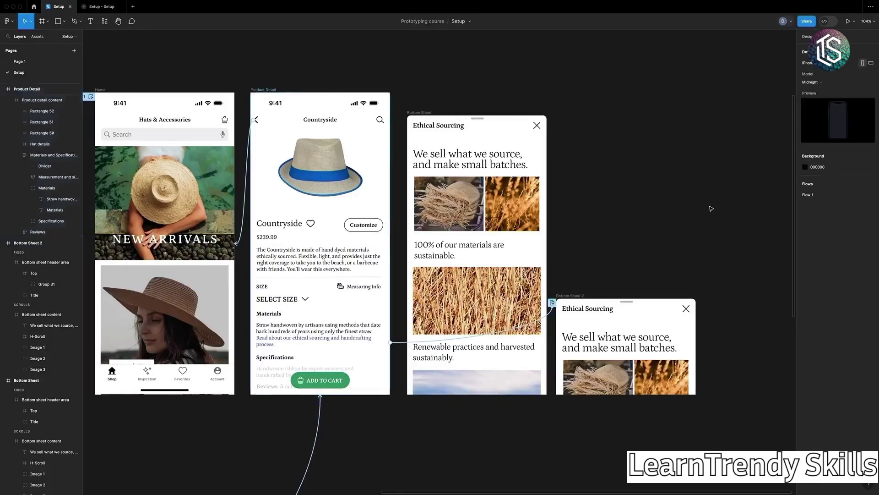
# - Link Bottom Sheet 2's Top handle to Bottom Sheet with an On drag trigger
pyautogui.click(608, 304)
pyautogui.doubleClick(608, 304)
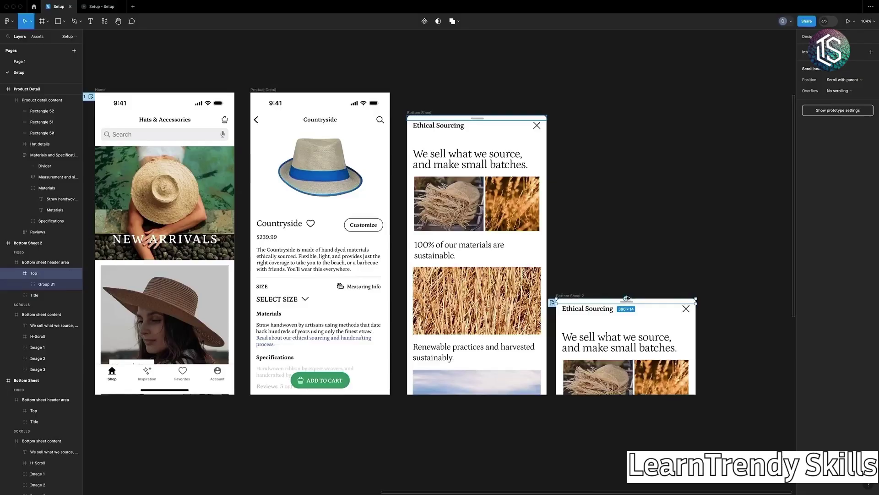
pyautogui.moveTo(627, 299); pyautogui.dragTo(542, 185)
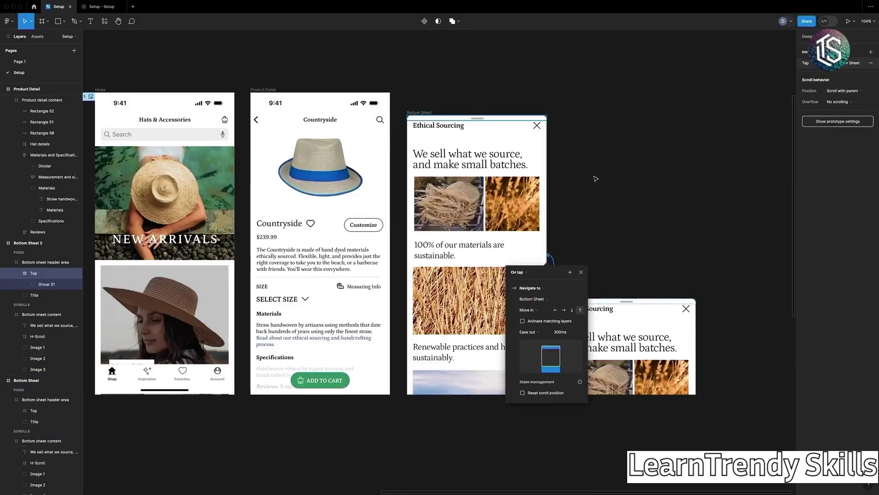
pyautogui.click(527, 273)
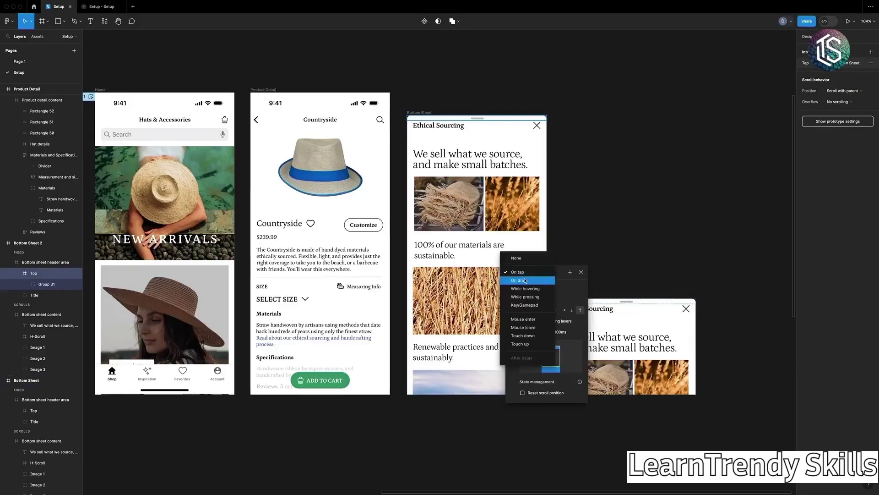
pyautogui.click(527, 280)
# - Make the drag Swap overlay to Bottom Sheet using a Move in animation
pyautogui.click(529, 290)
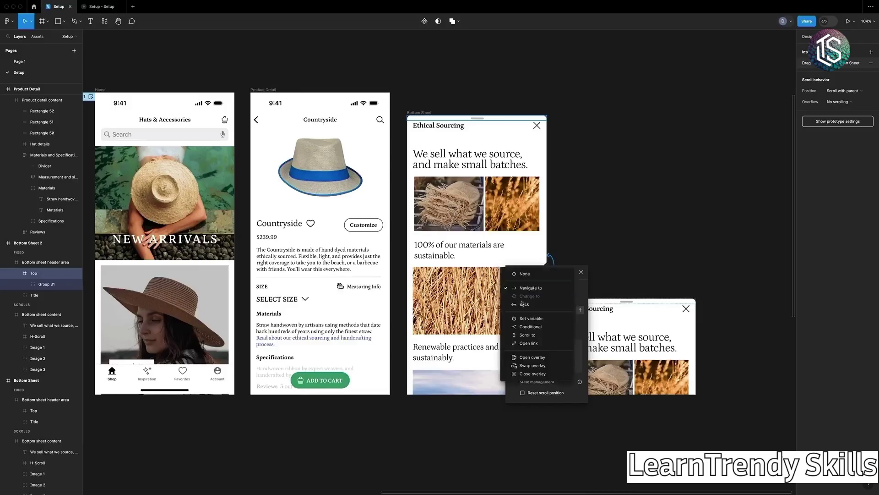
pyautogui.click(531, 366)
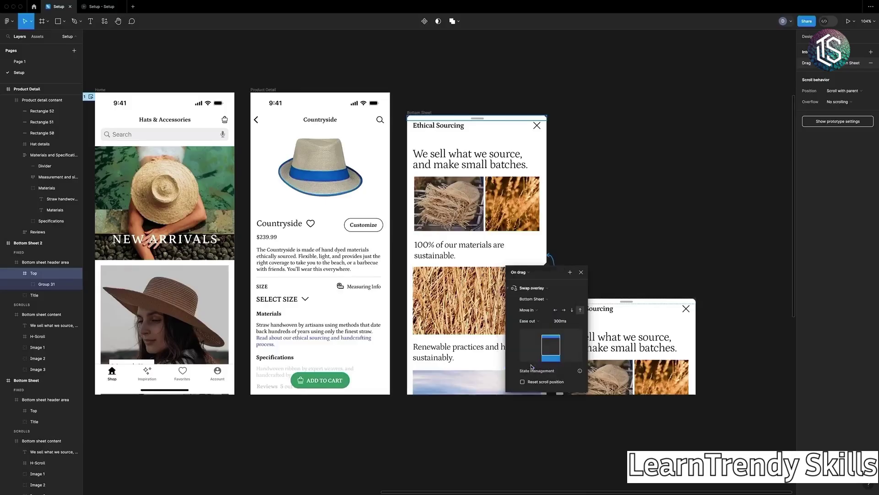
pyautogui.click(533, 299)
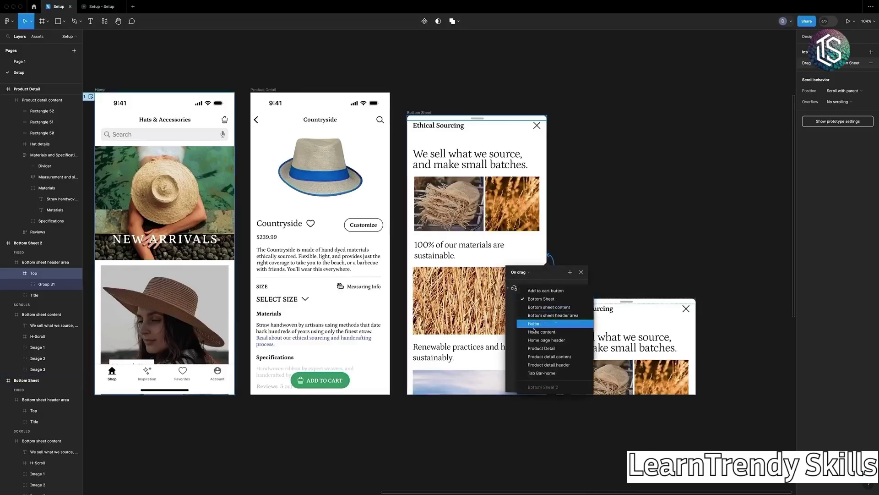
pyautogui.click(528, 299)
pyautogui.click(528, 310)
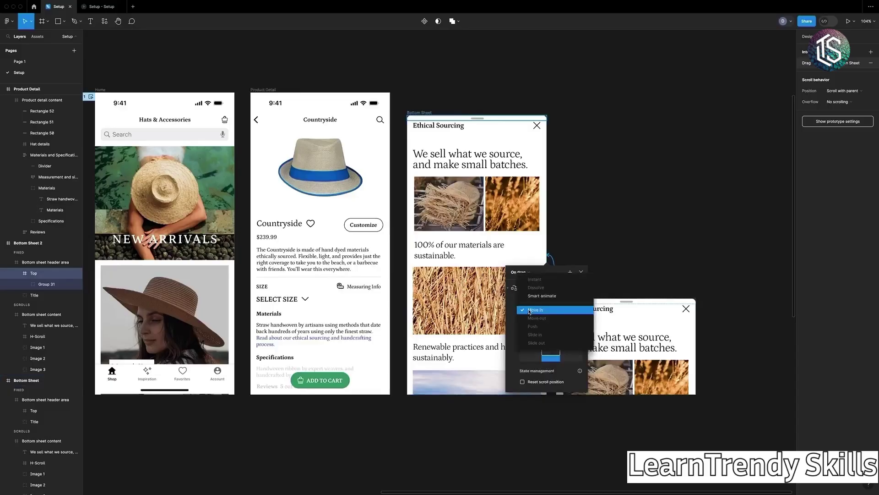
pyautogui.click(530, 311)
pyautogui.click(628, 209)
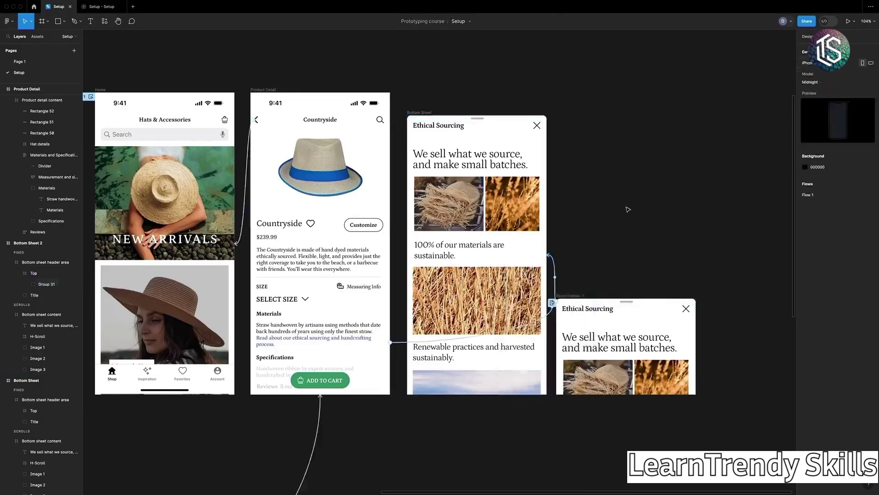
# - Link the tall Bottom Sheet's Top handle to Bottom Sheet 2 with an On drag trigger
pyautogui.click(540, 118)
pyautogui.click(540, 118)
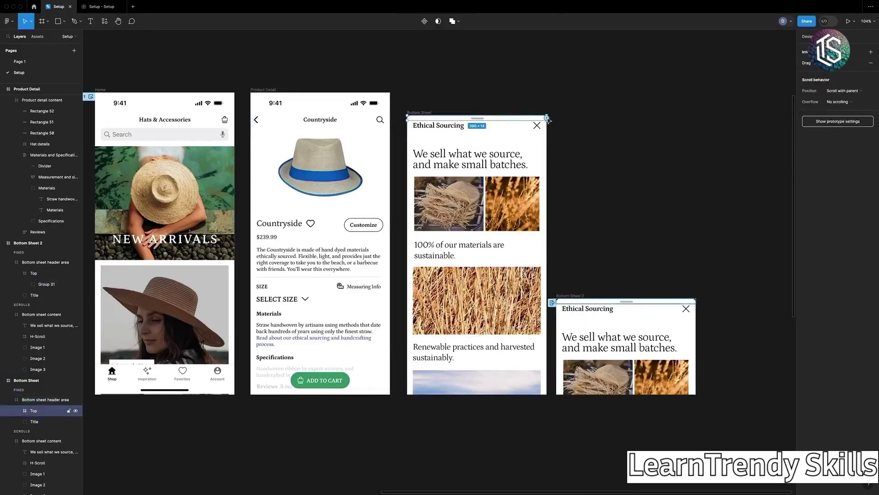
pyautogui.moveTo(548, 120); pyautogui.dragTo(645, 301)
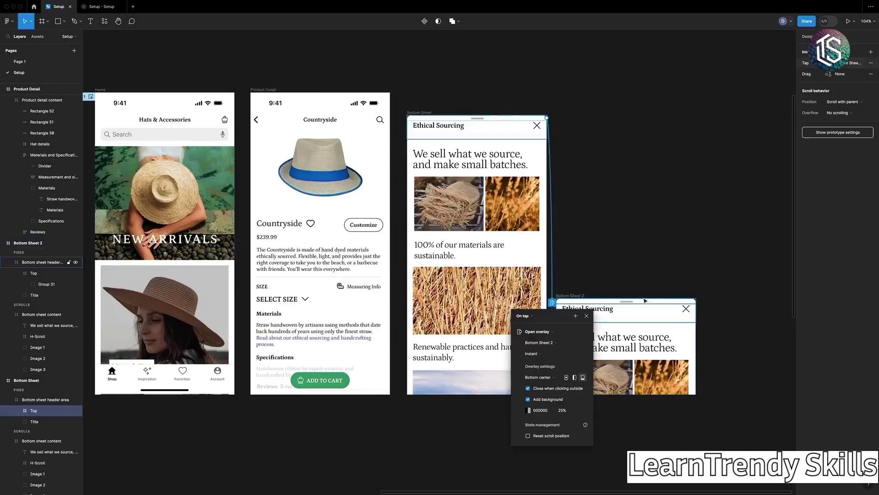
pyautogui.click(531, 319)
pyautogui.click(531, 324)
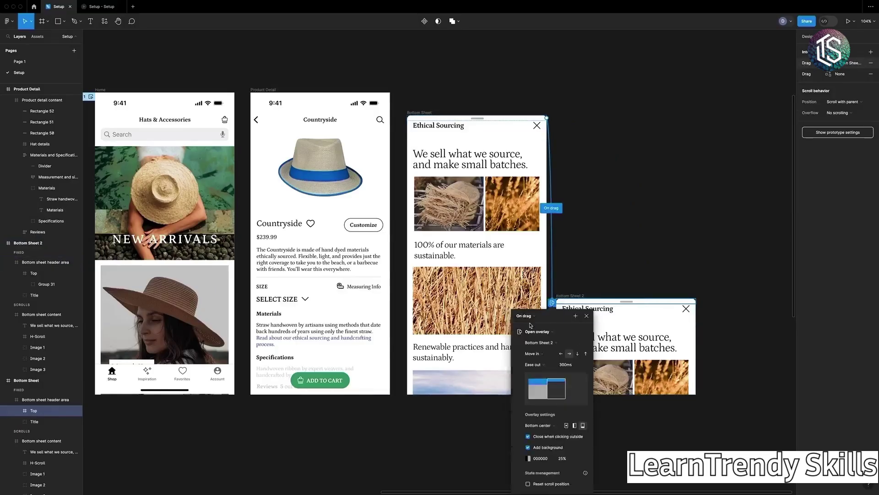
# - Make the drag Swap overlay with Smart animate, and select Product Detail as the starting screen
pyautogui.click(538, 332)
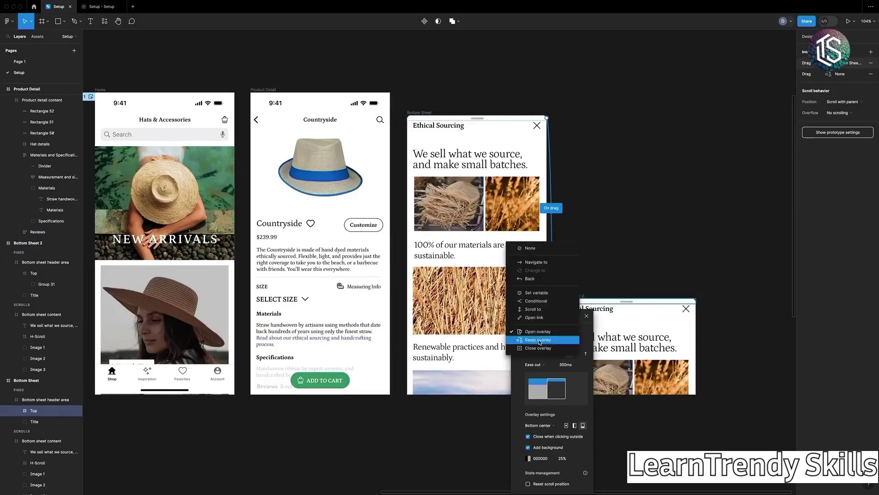
pyautogui.click(540, 341)
pyautogui.click(541, 355)
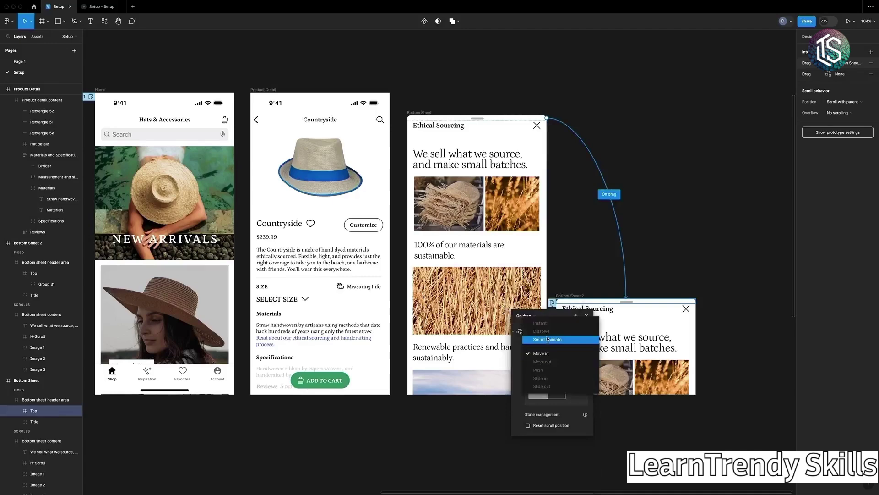
pyautogui.click(548, 339)
pyautogui.click(689, 179)
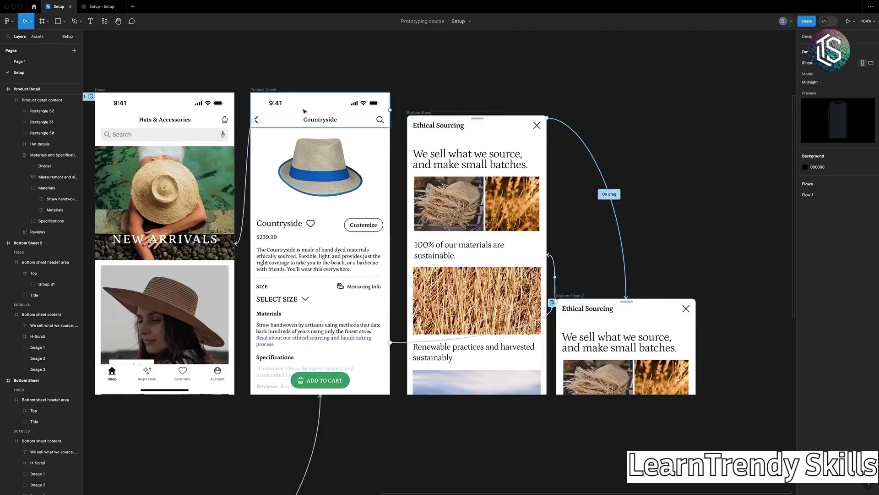
pyautogui.click(263, 90)
# - In the preview, reopen the sheet, pull it to full height, slide the photos, then close it
pyautogui.click(848, 21)
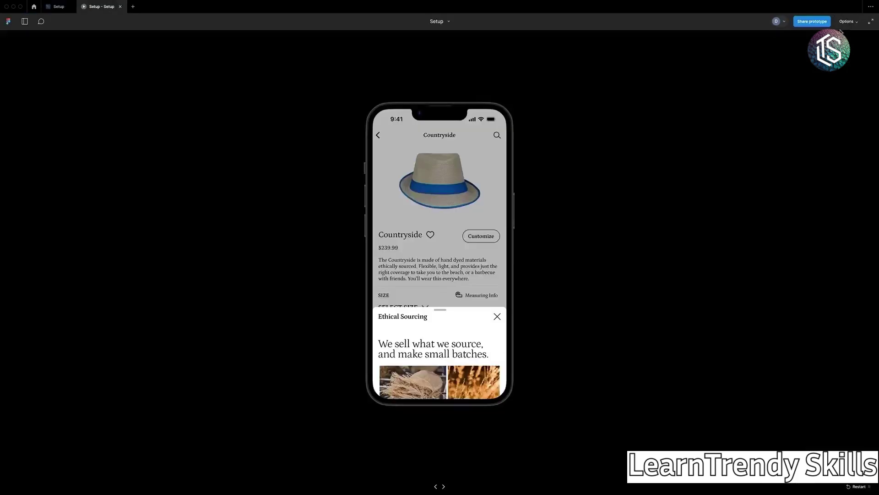
pyautogui.click(458, 284)
pyautogui.click(441, 346)
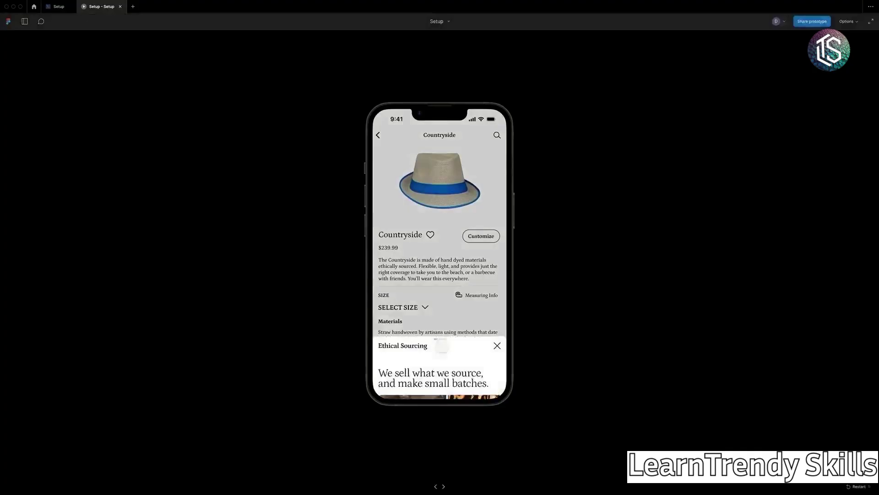
pyautogui.moveTo(441, 347); pyautogui.dragTo(453, 270)
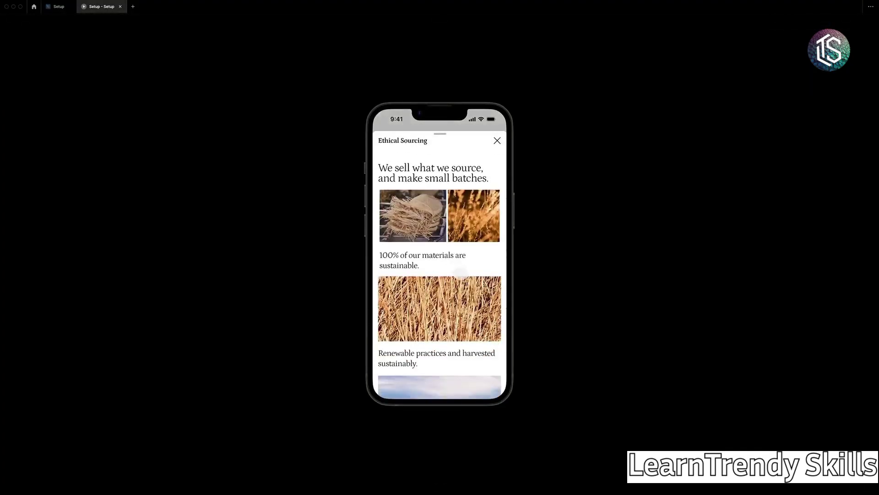
pyautogui.click(468, 223)
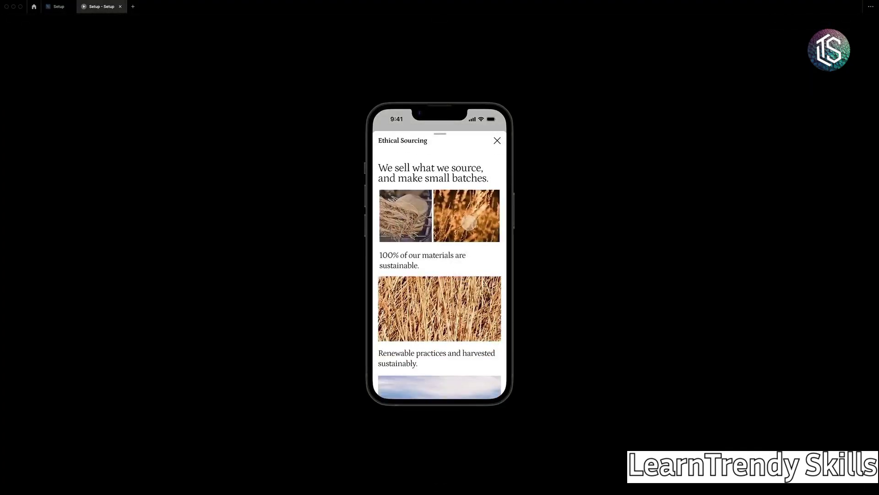
pyautogui.click(497, 140)
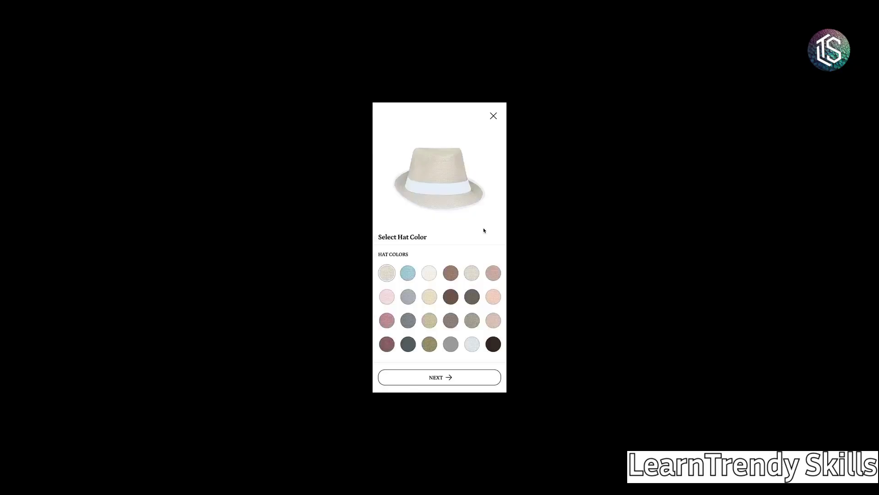